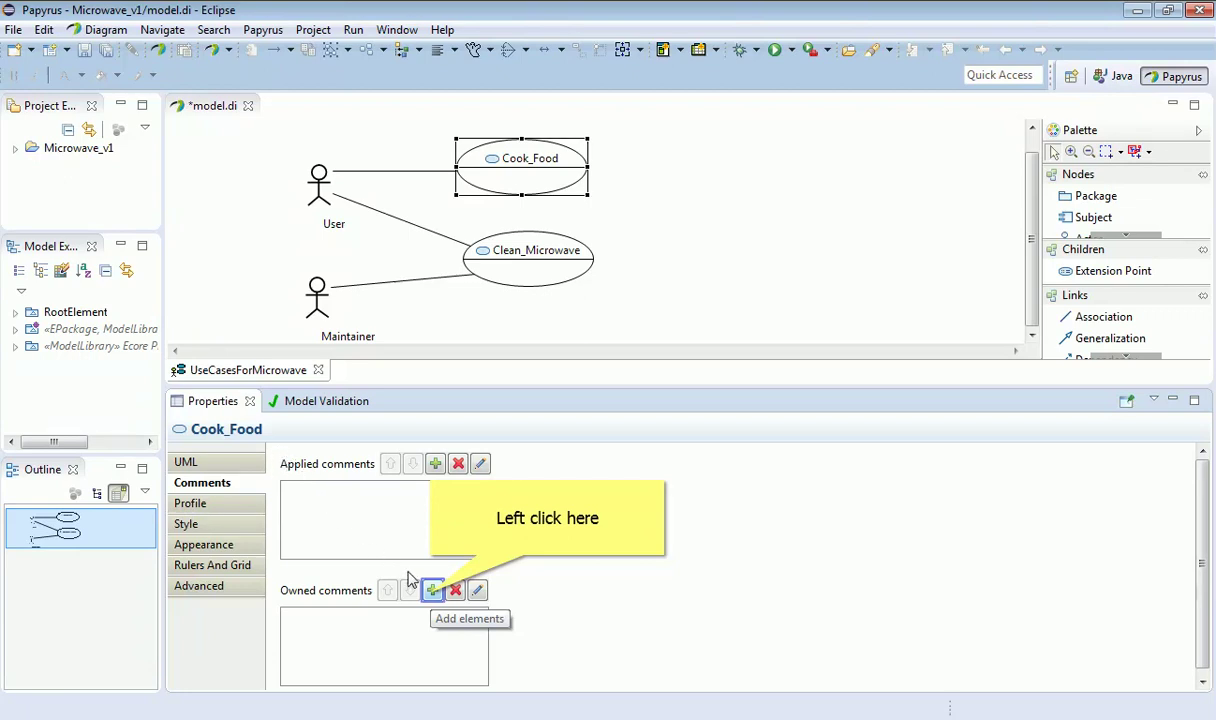
Step: Create a new owned comment on Cook_Food with the body 'Goal : The user wants hot food quickly'
left_click(432, 590)
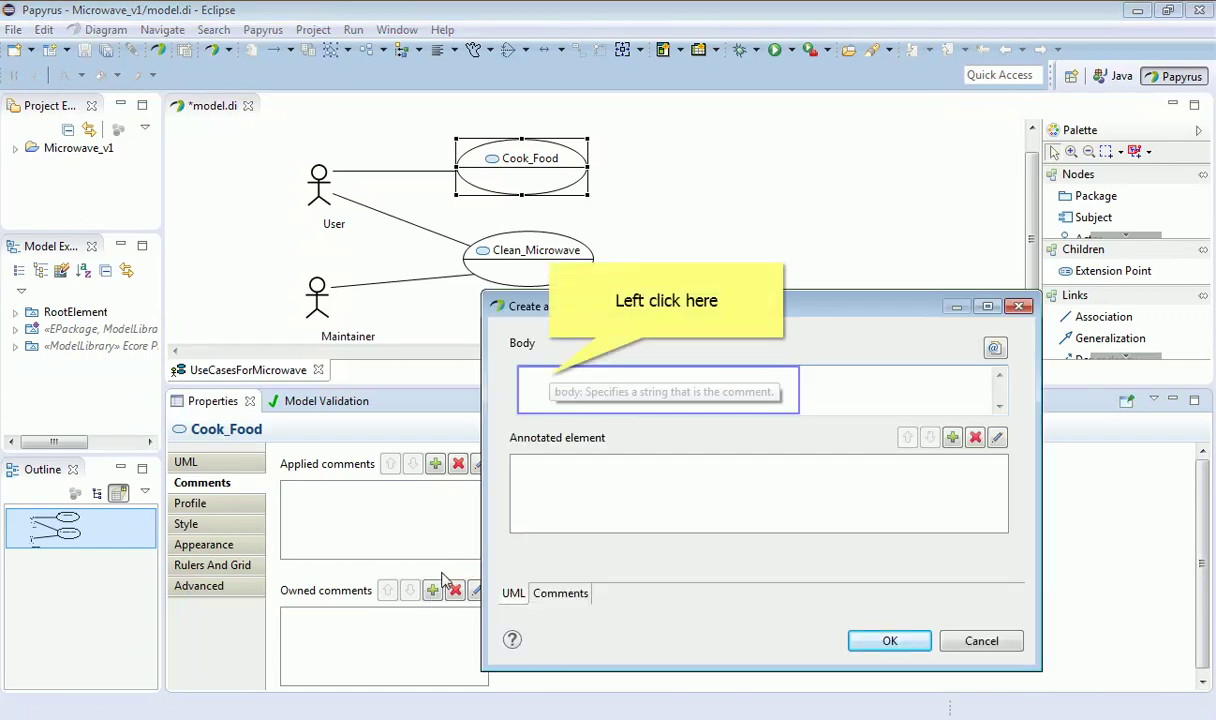
left_click(550, 375)
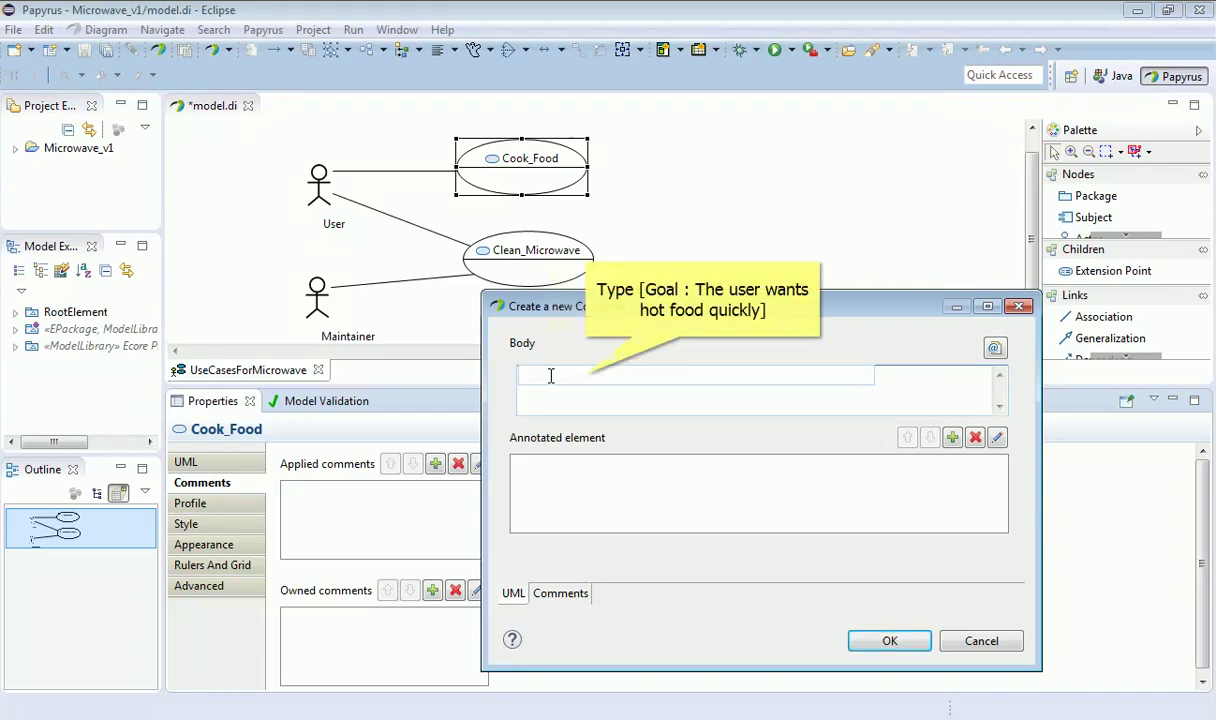
type("Goal : The user wants")
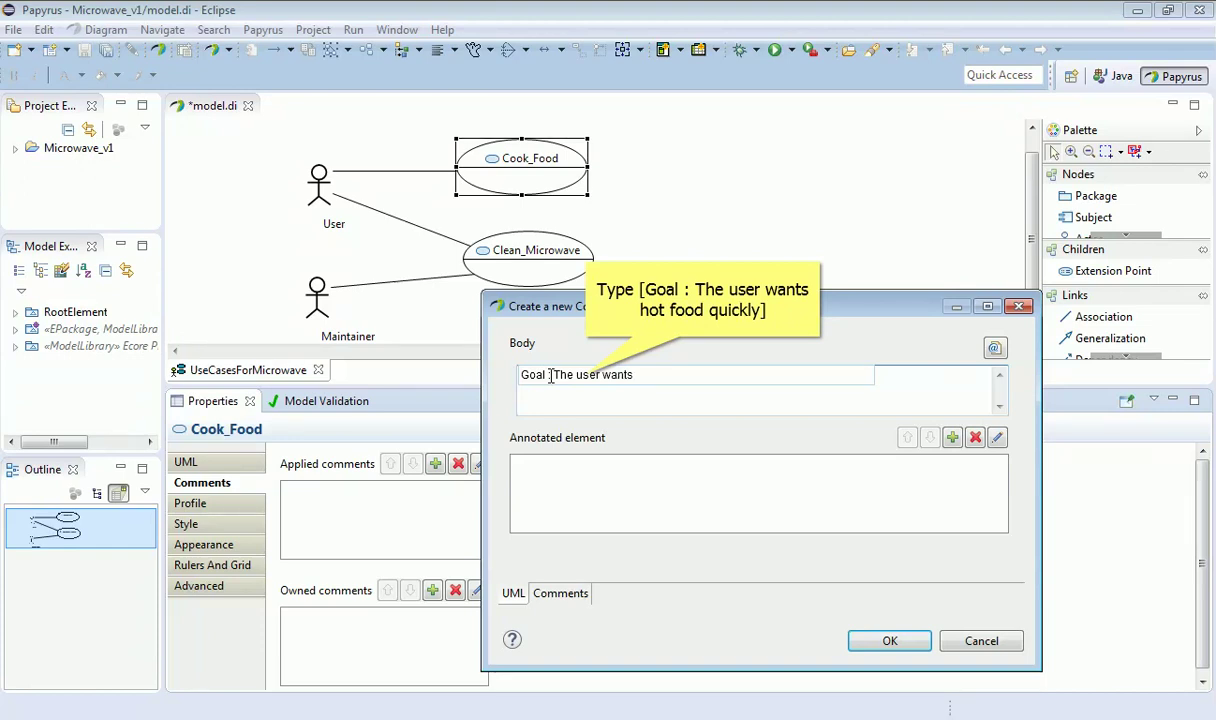
type(" hot food quickly")
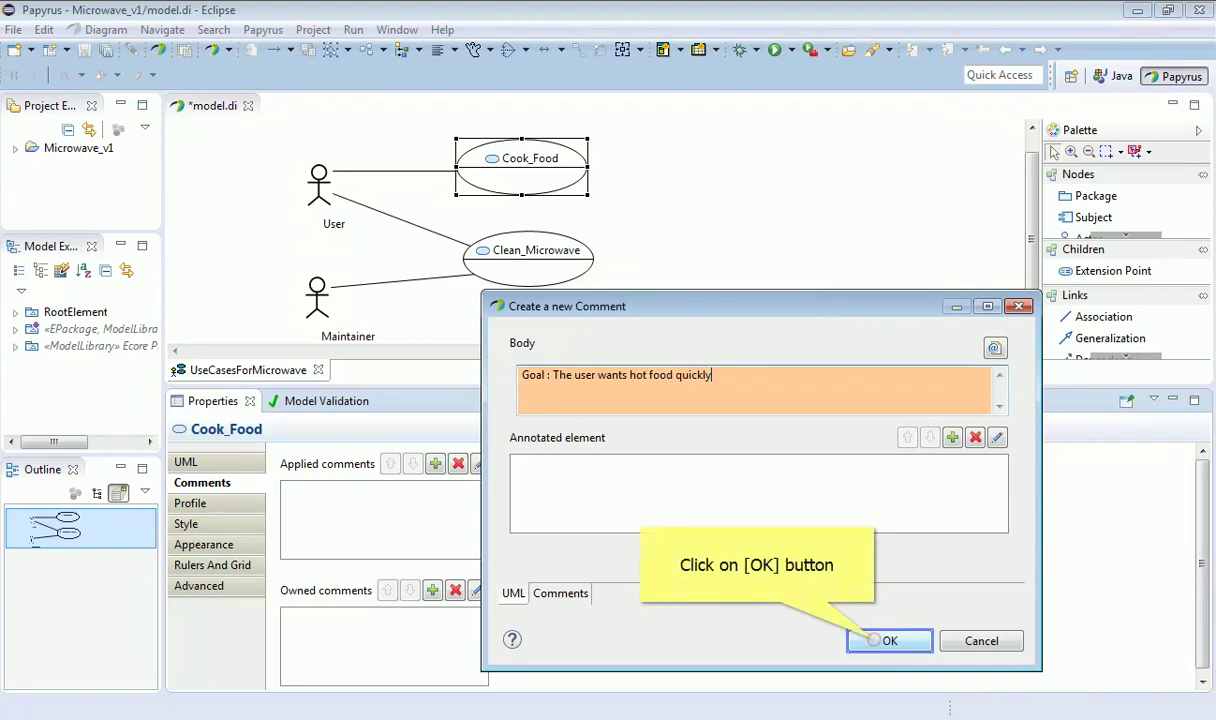
left_click(876, 645)
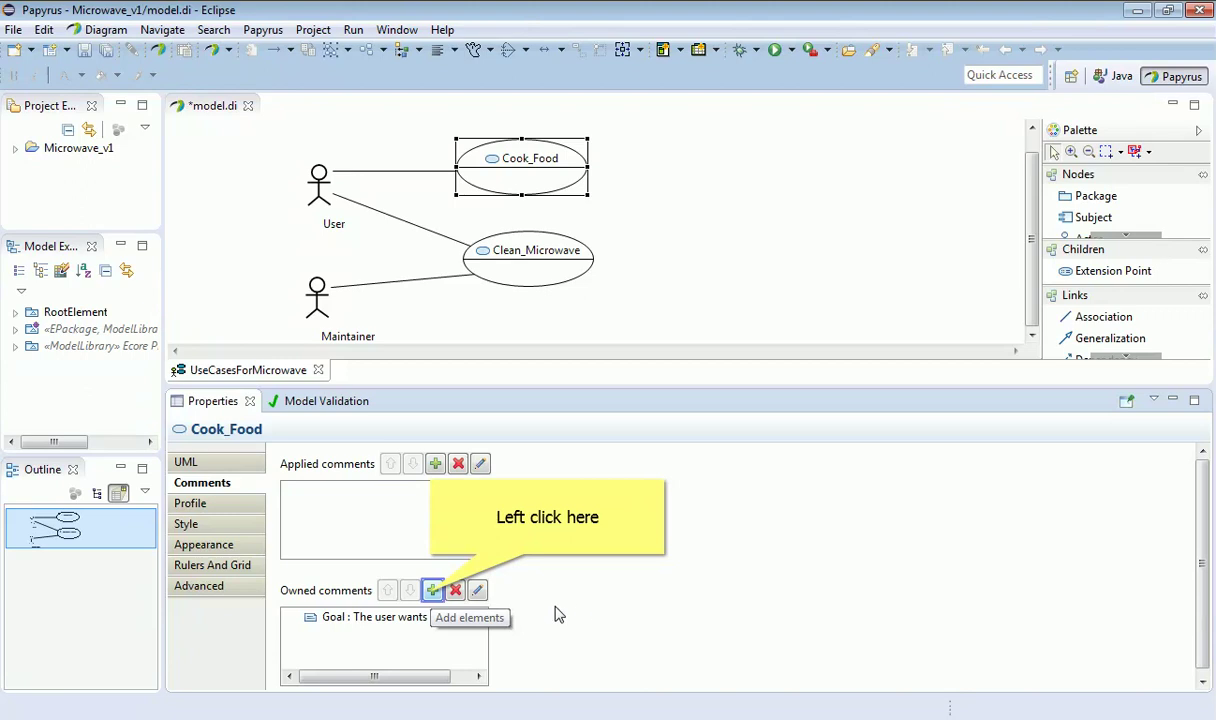
Step: Add a second owned comment with the body 'Pre-Condition : The microwave must be powered with electricity'
left_click(433, 592)
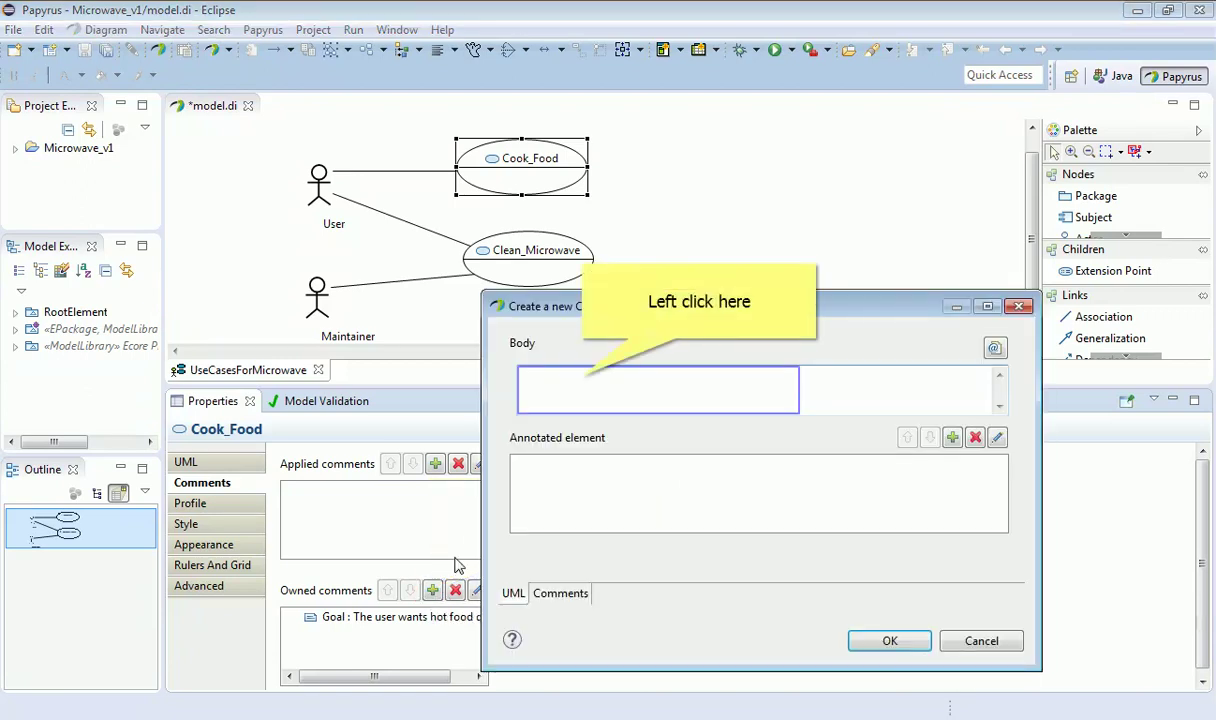
left_click(583, 376)
type("Pre-C")
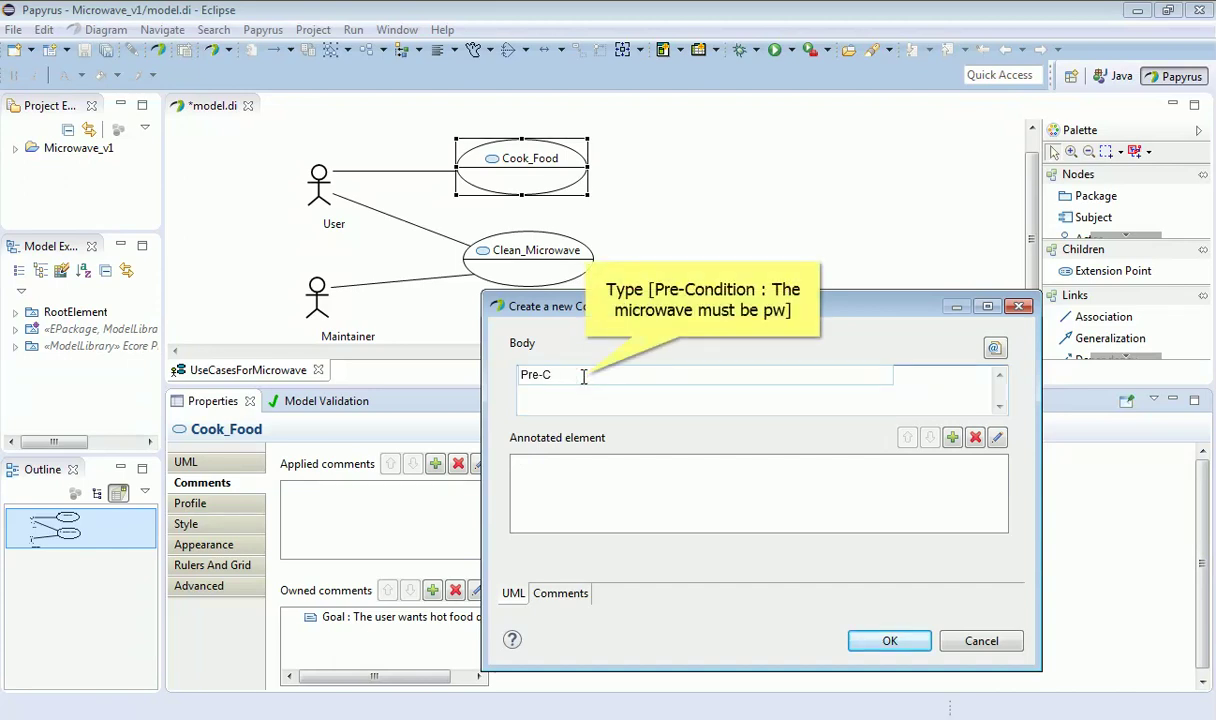
type("ondition : The microwave must be pw")
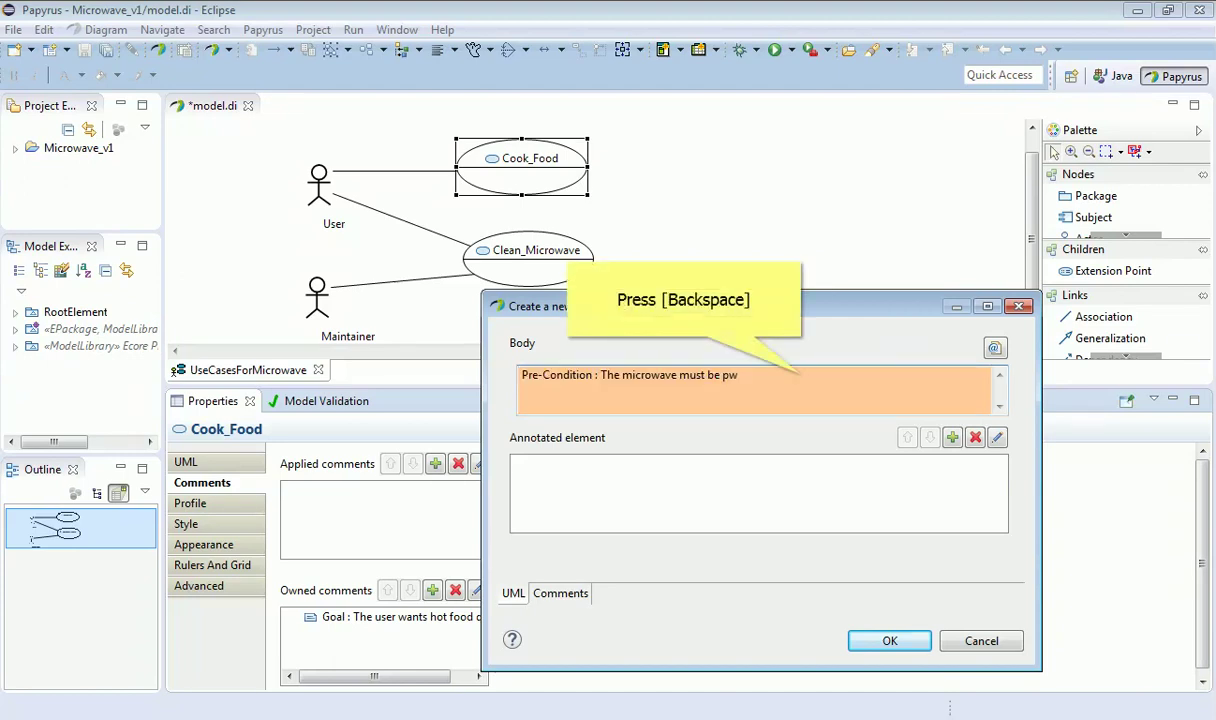
key("BackSpace")
type("owe")
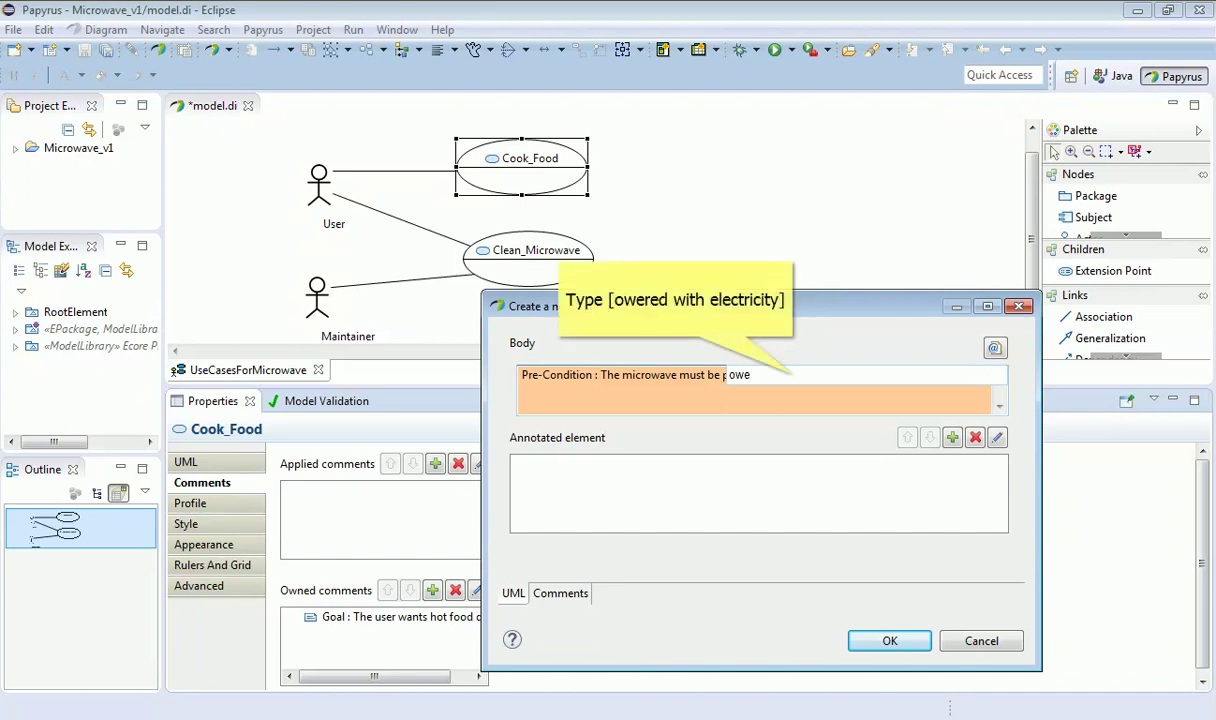
type("red with electricity")
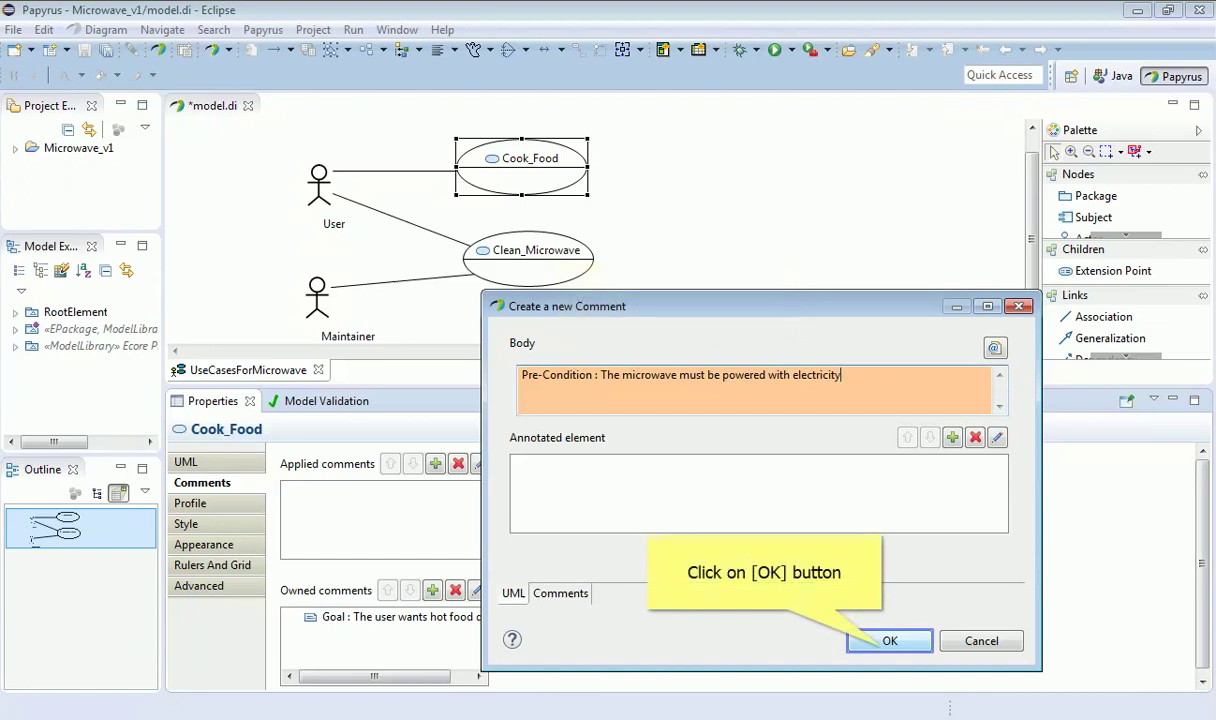
left_click(882, 643)
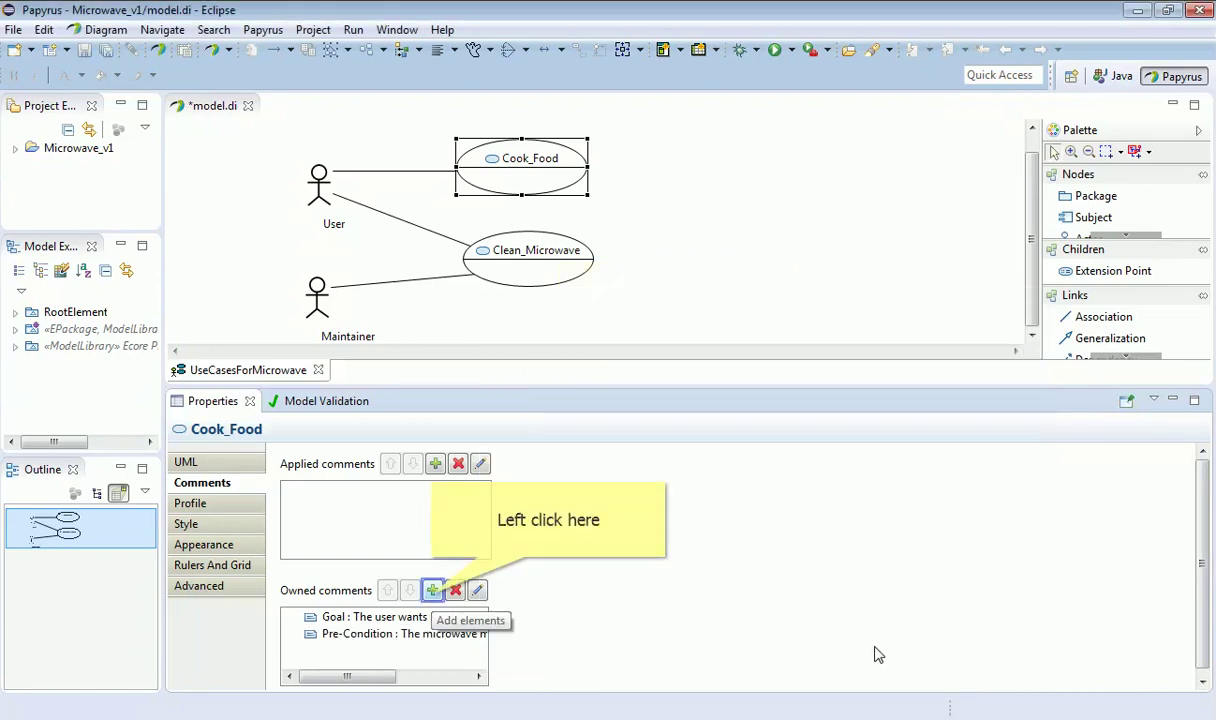
Step: Add a third owned comment with the body 'Post-Condition : Food must be hot'
left_click(434, 592)
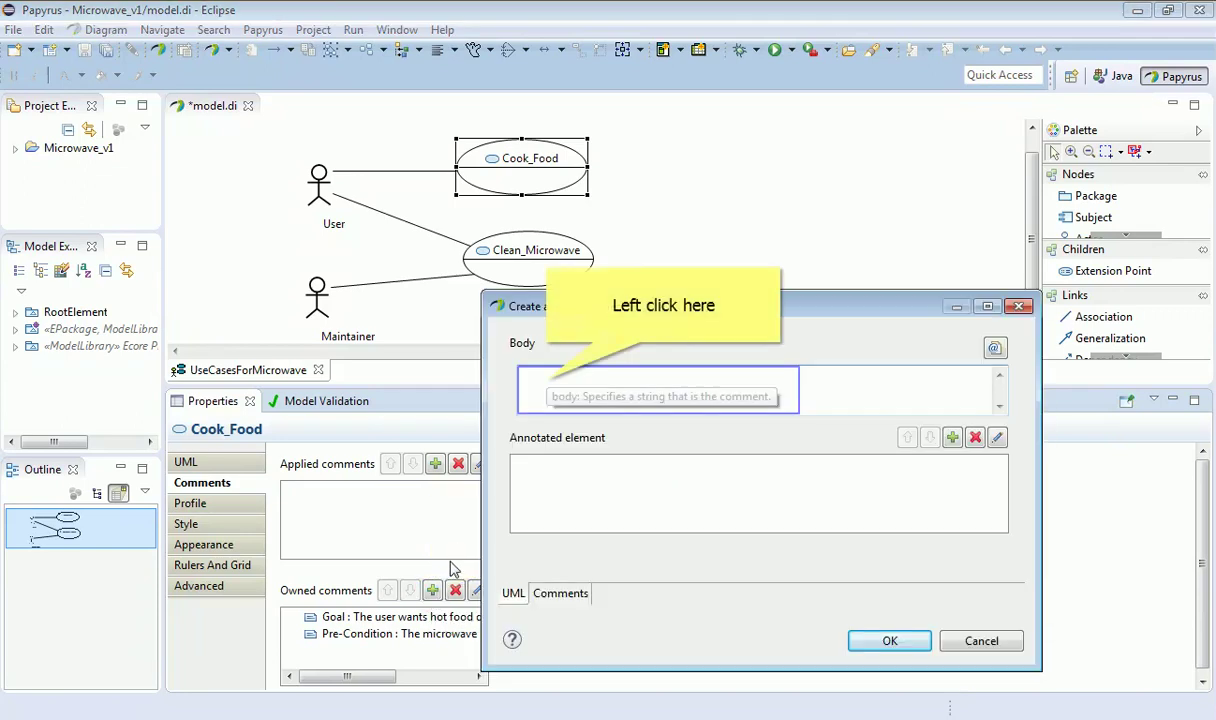
left_click(547, 381)
type("Post")
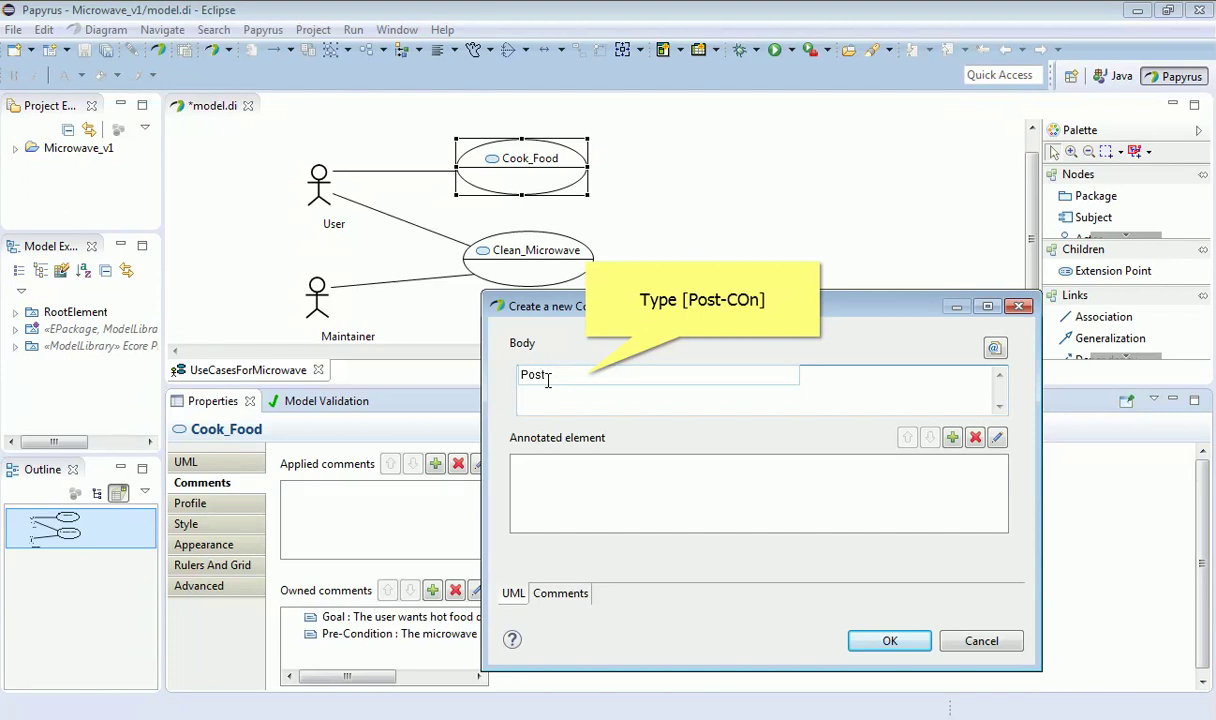
type("-COn")
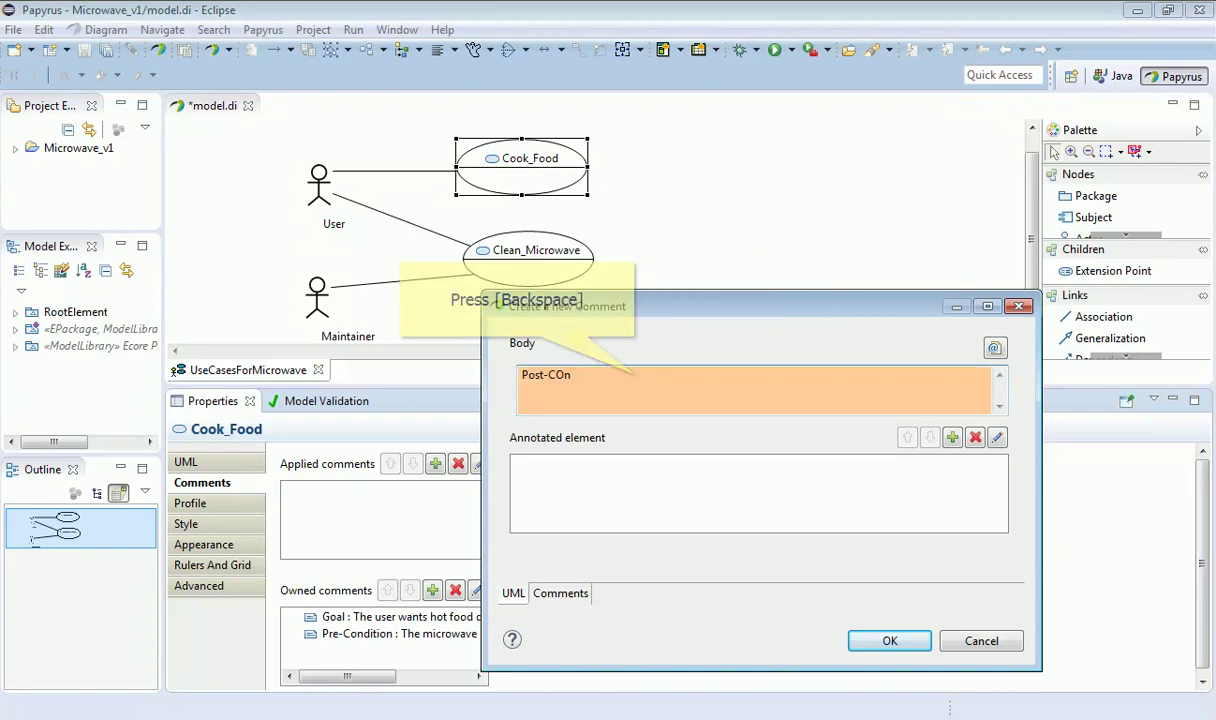
key("BackSpace")
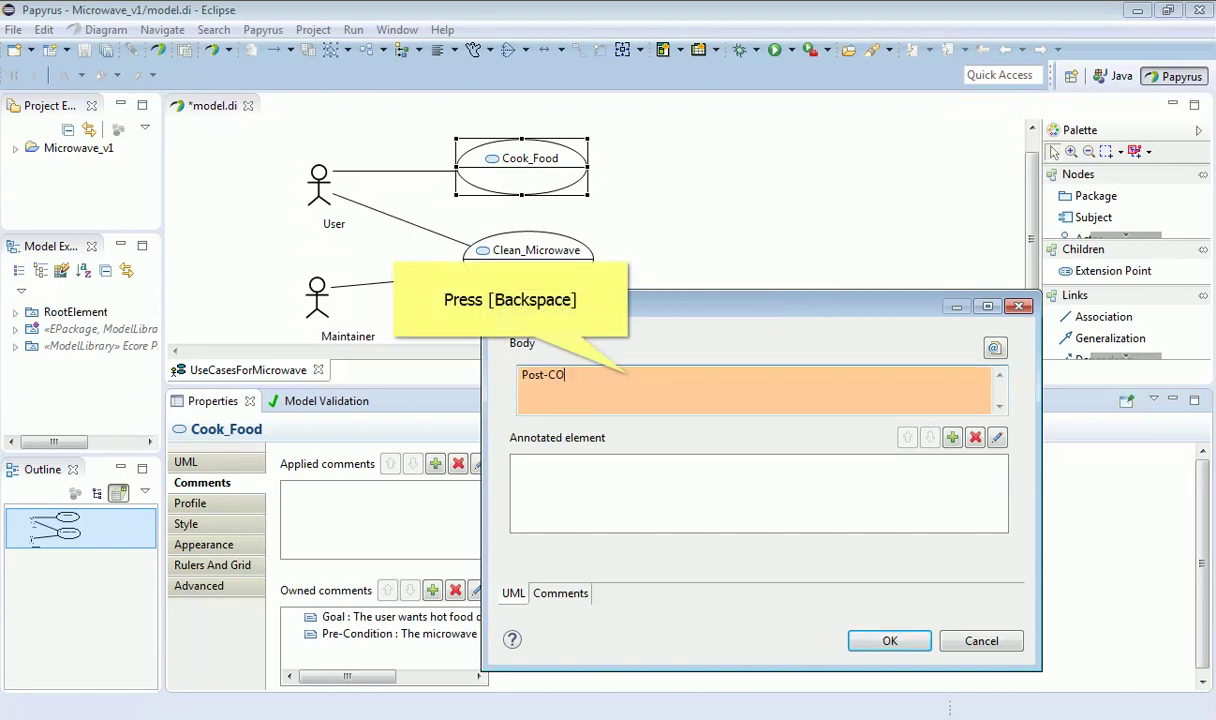
key("BackSpace")
type("onditio")
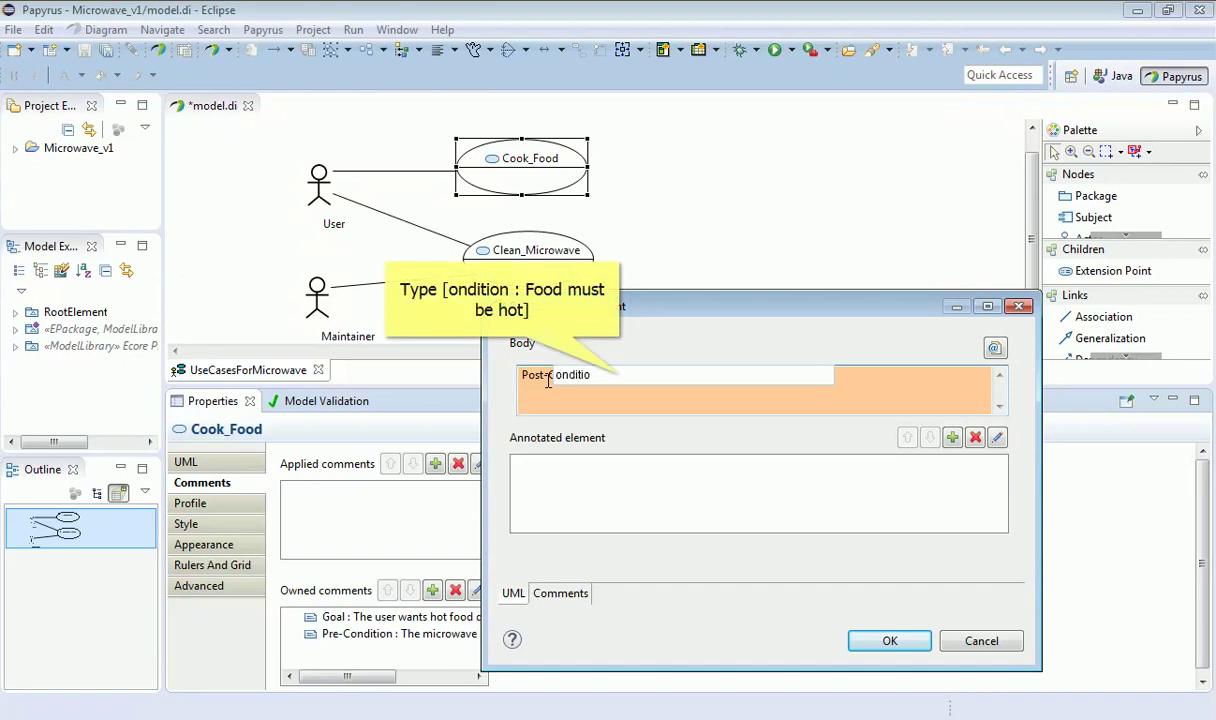
type("n : Food must be hot")
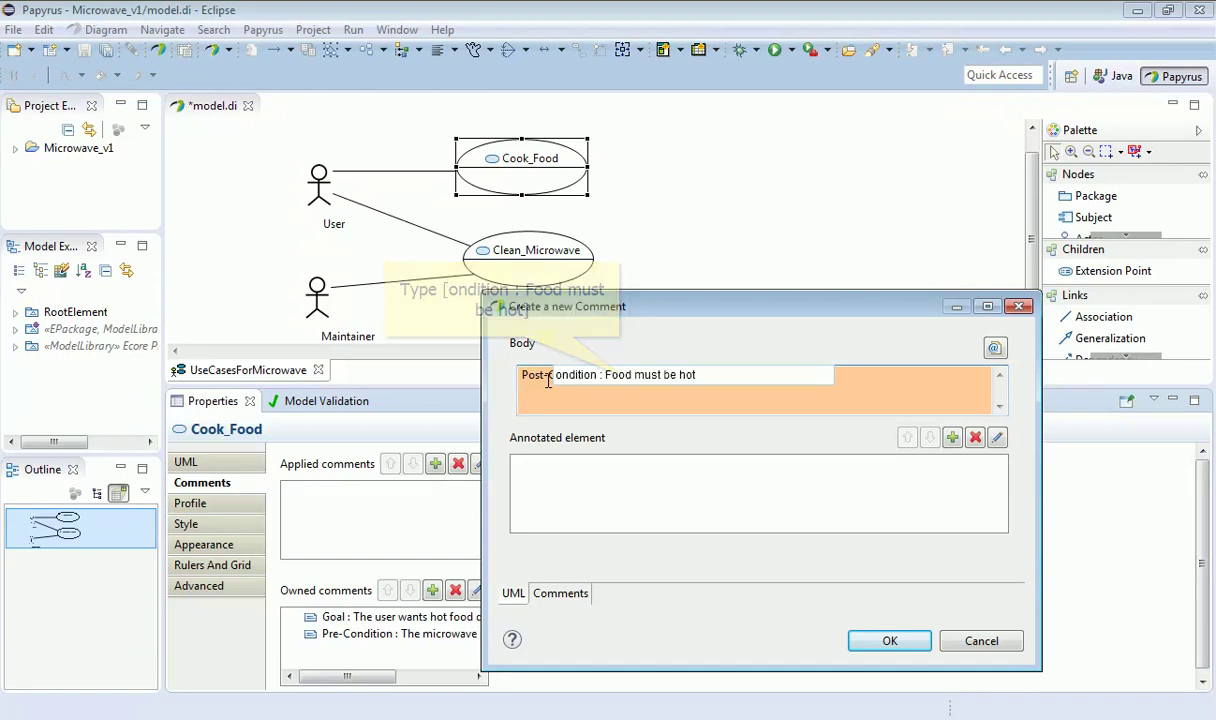
key("Return")
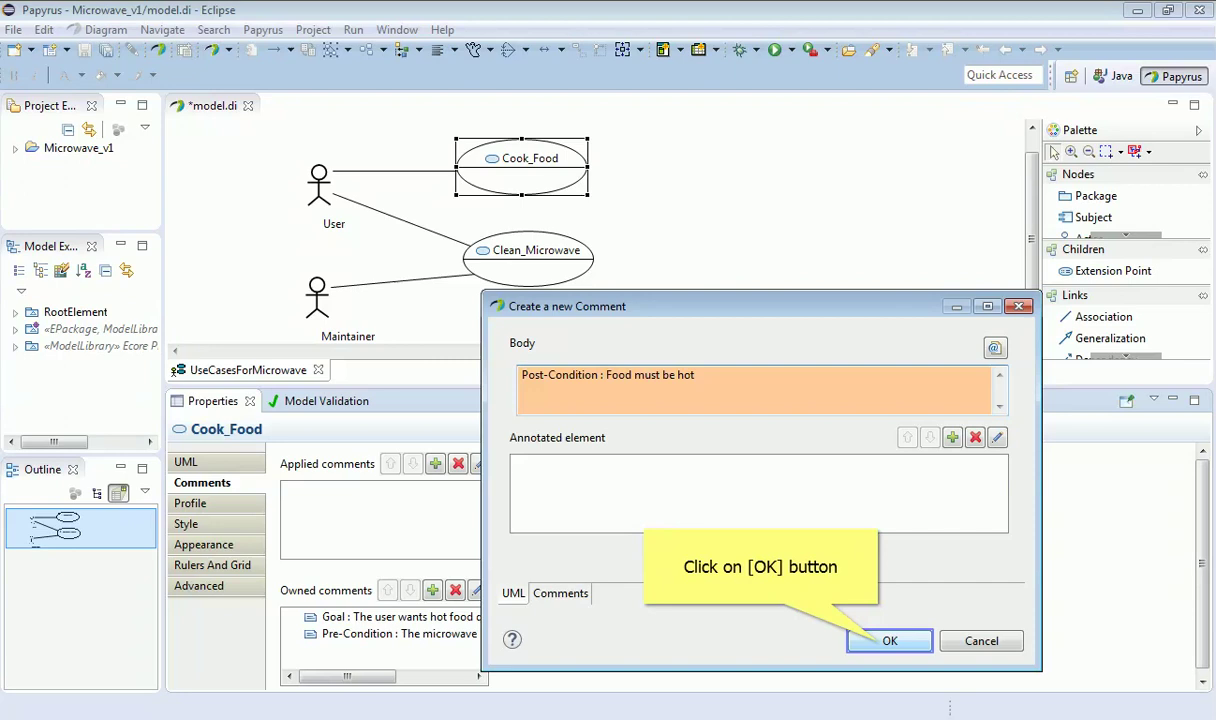
left_click(889, 640)
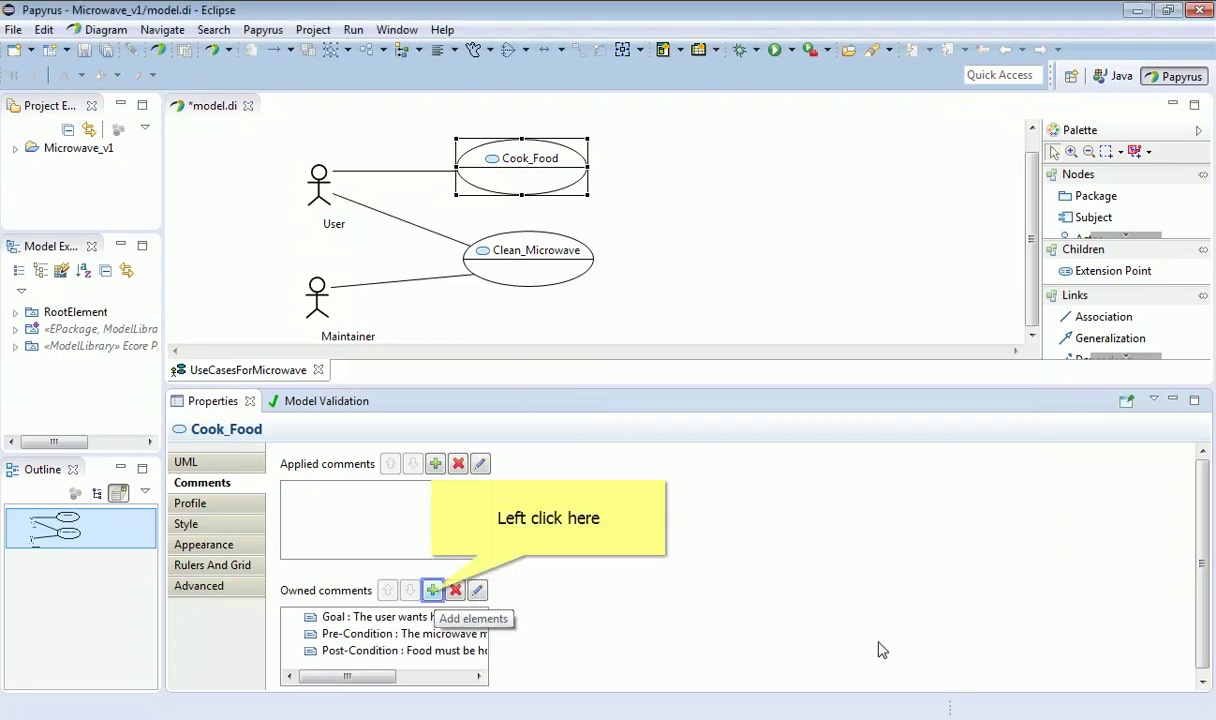
Step: Add a fourth owned comment with the body 'Frequency : Expected to run 1-2 times per day'
left_click(432, 591)
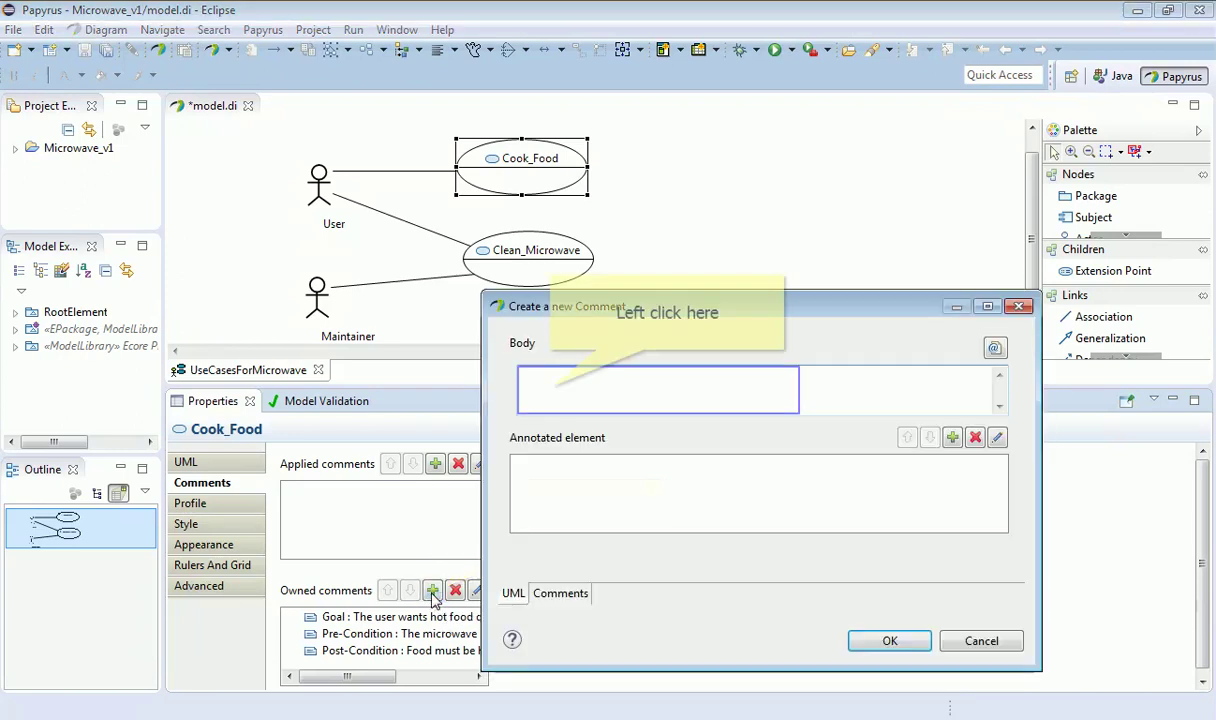
left_click(551, 388)
type("Fre")
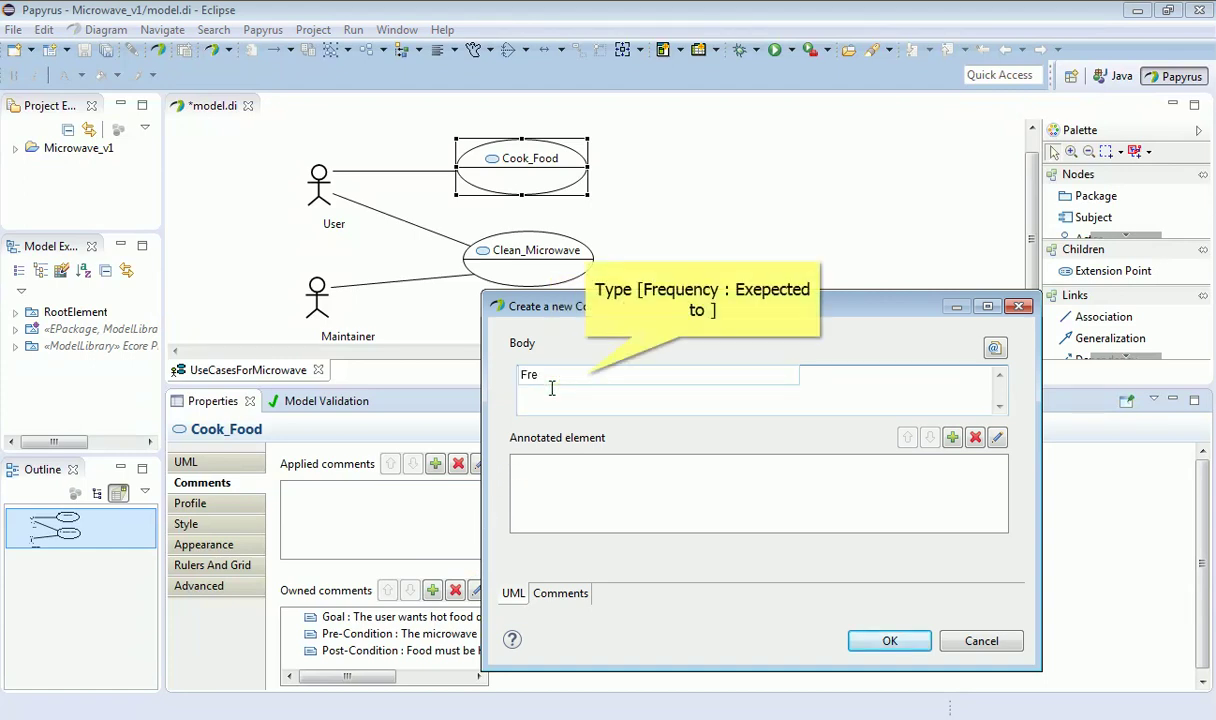
type("quency : Exepected to")
key("BackSpace")
key("BackSpace")
key("BackSpace")
key("BackSpace")
key("BackSpace")
key("BackSpace")
key("BackSpace")
key("BackSpace")
key("BackSpace")
key("BackSpace")
key("BackSpace")
key("BackSpace")
type("E")
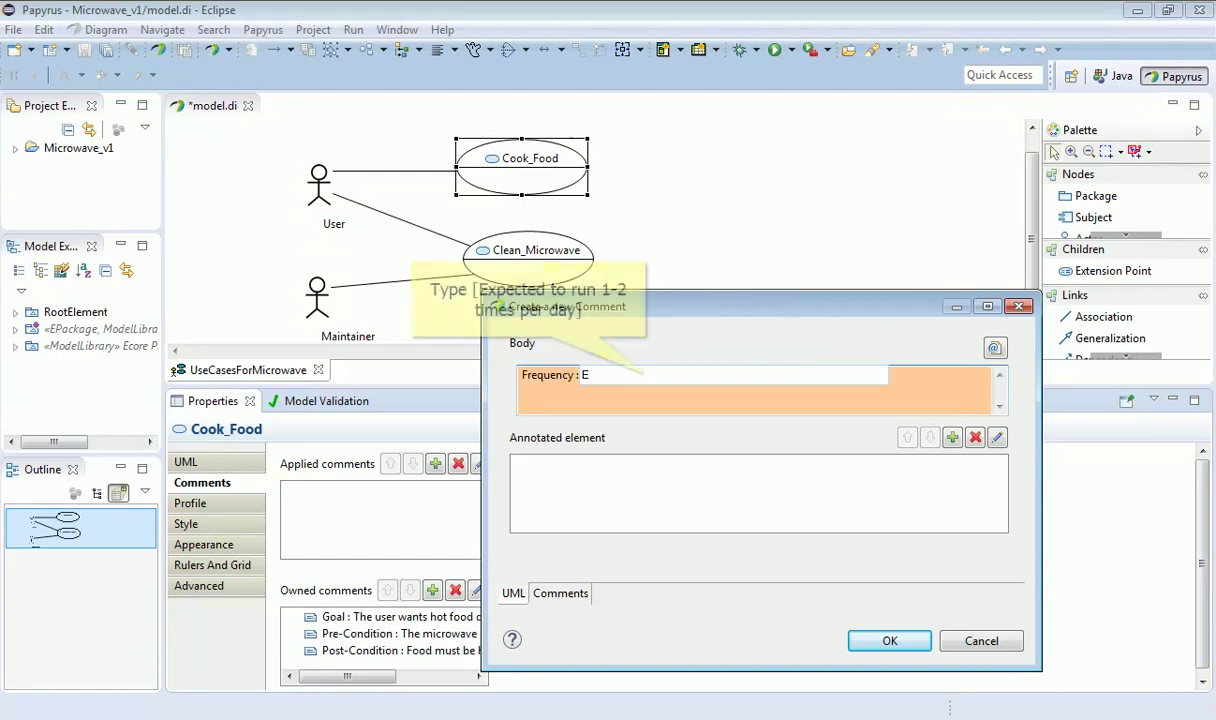
type("xpected to run 1-2 times per day")
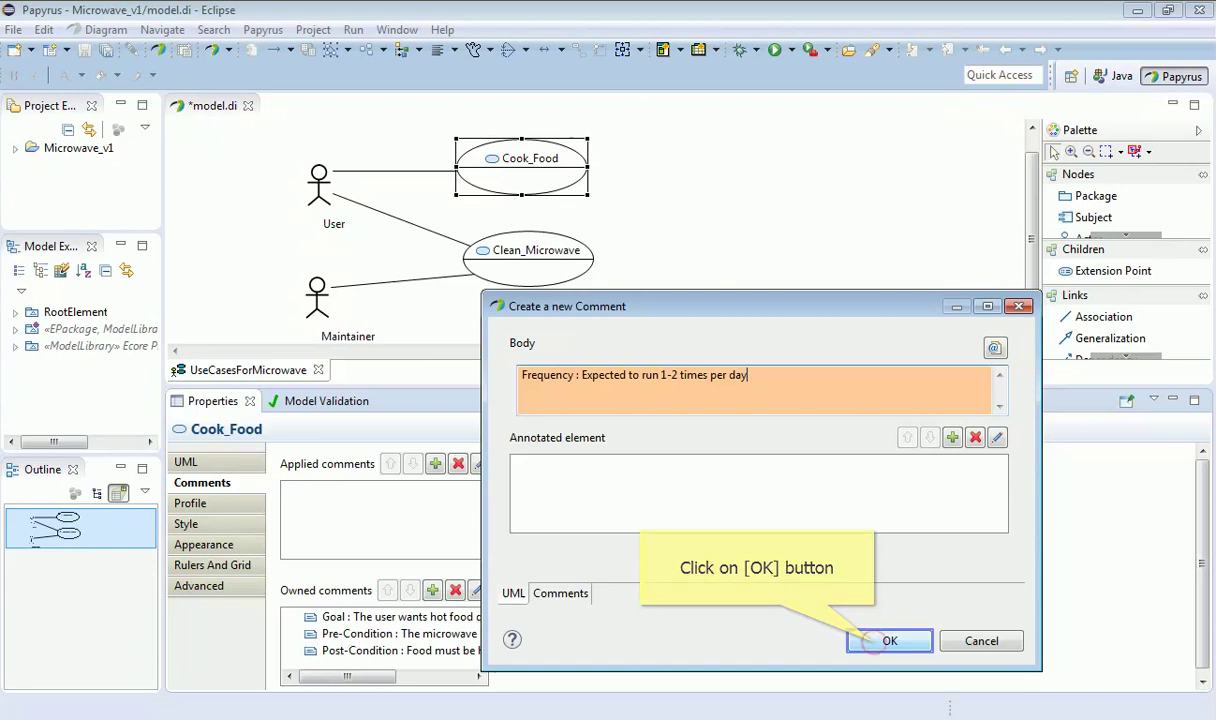
left_click(884, 643)
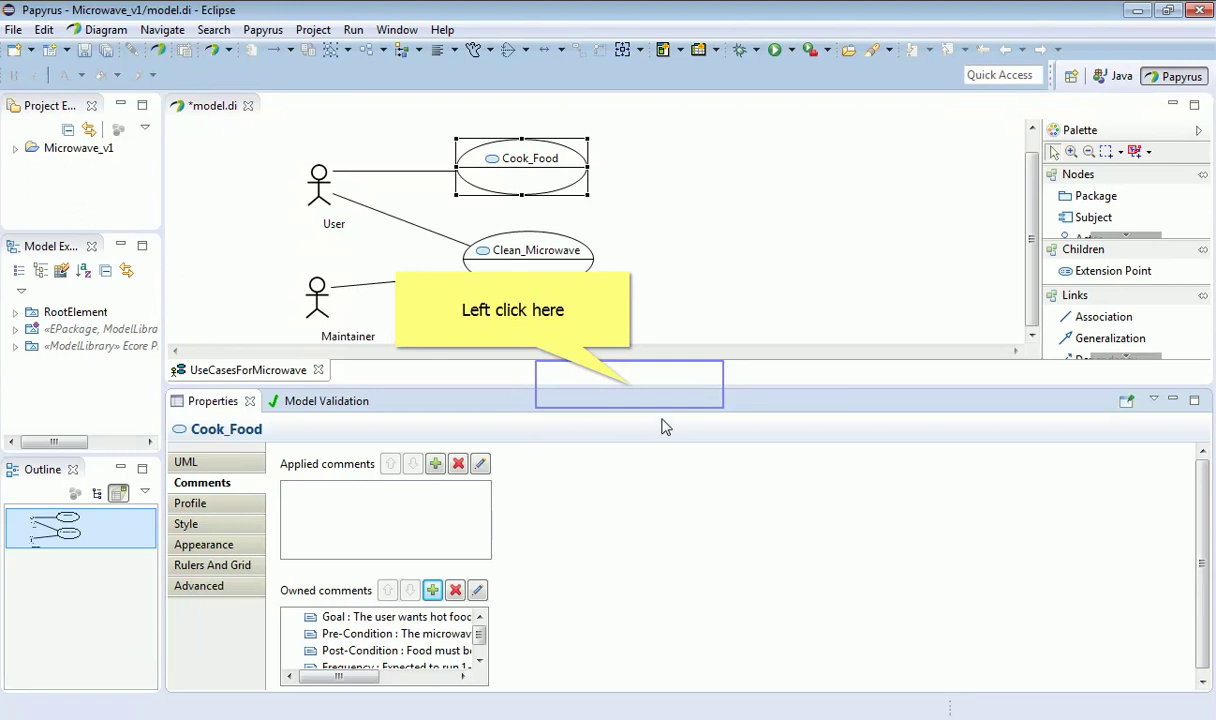
left_click(629, 386)
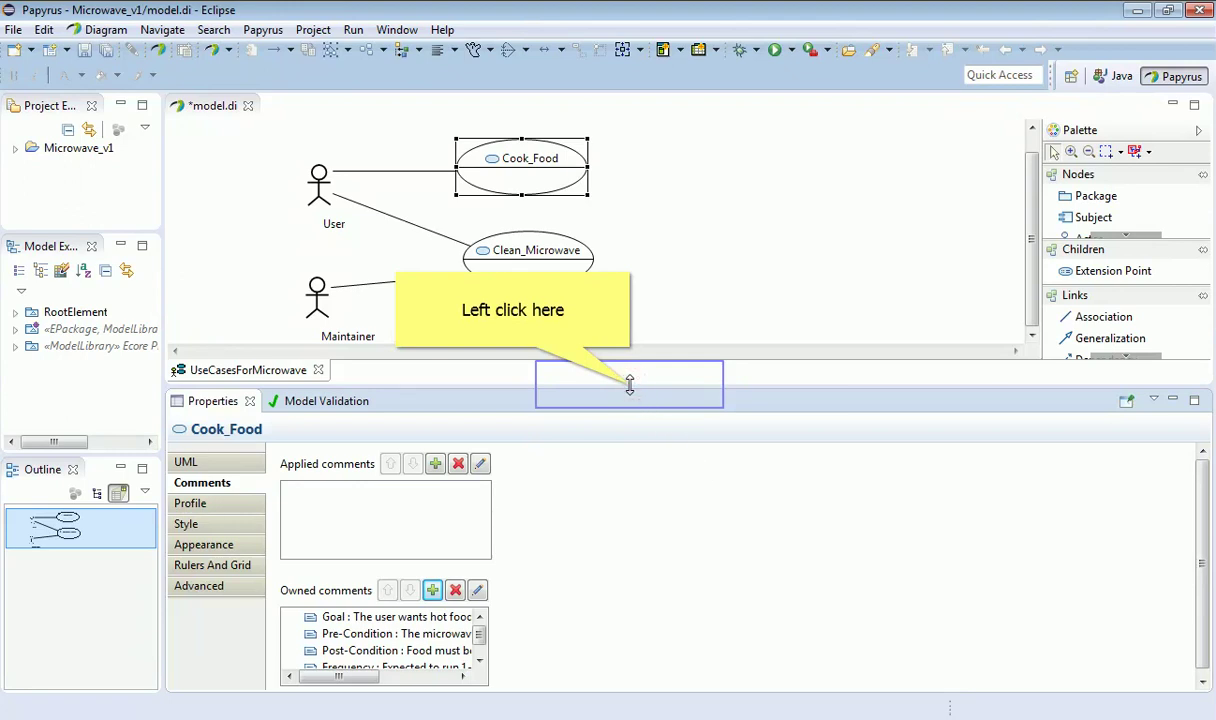